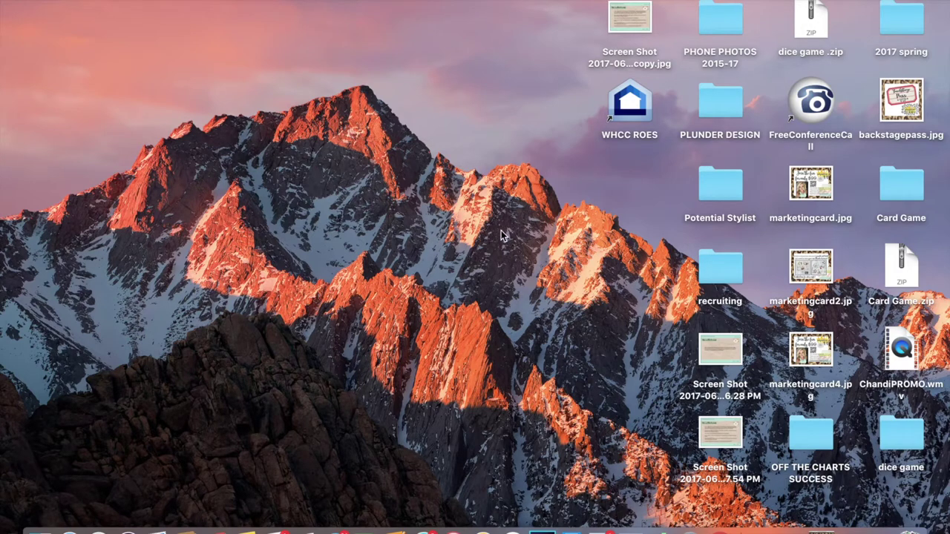
Bring Chrome back and reveal PicMonkey's Design options: Templates, Blank canvas and Custom size
click(811, 532)
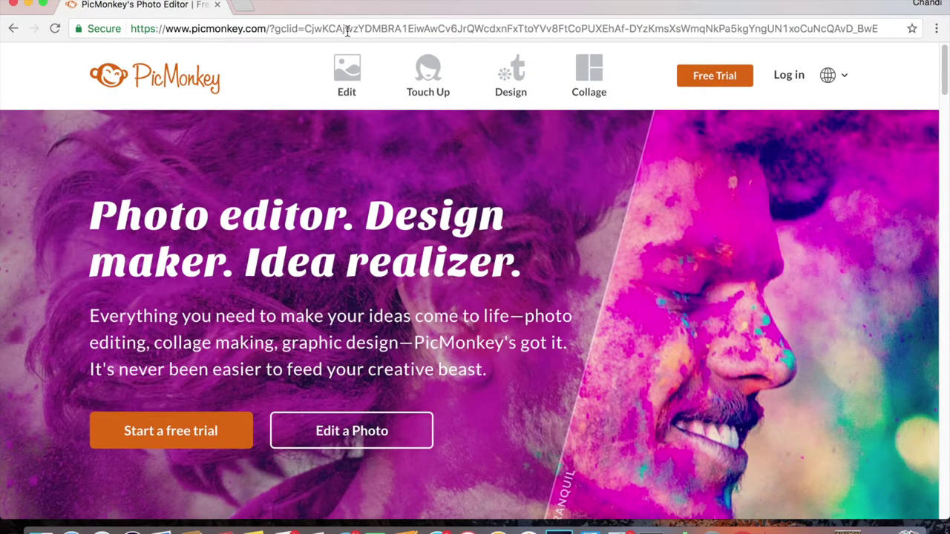
mouse_move(385, 87)
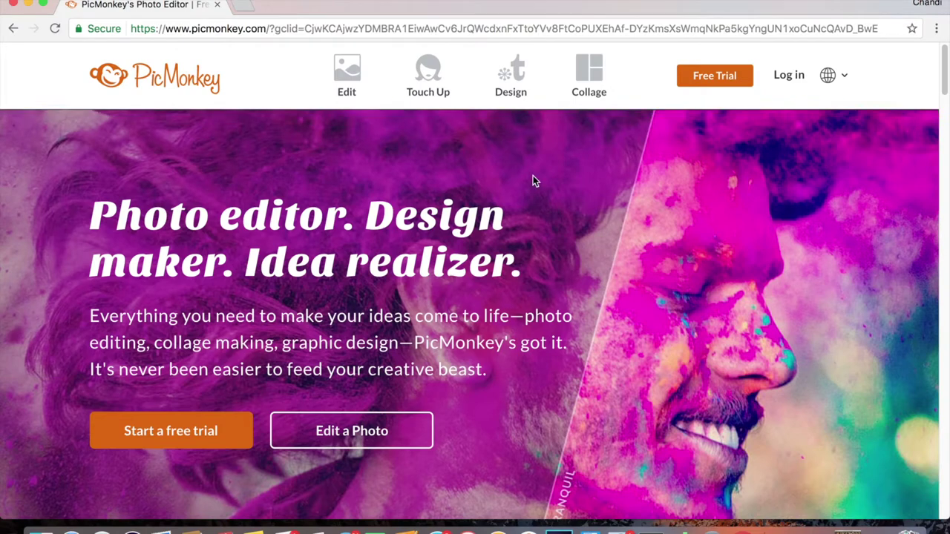
mouse_move(510, 77)
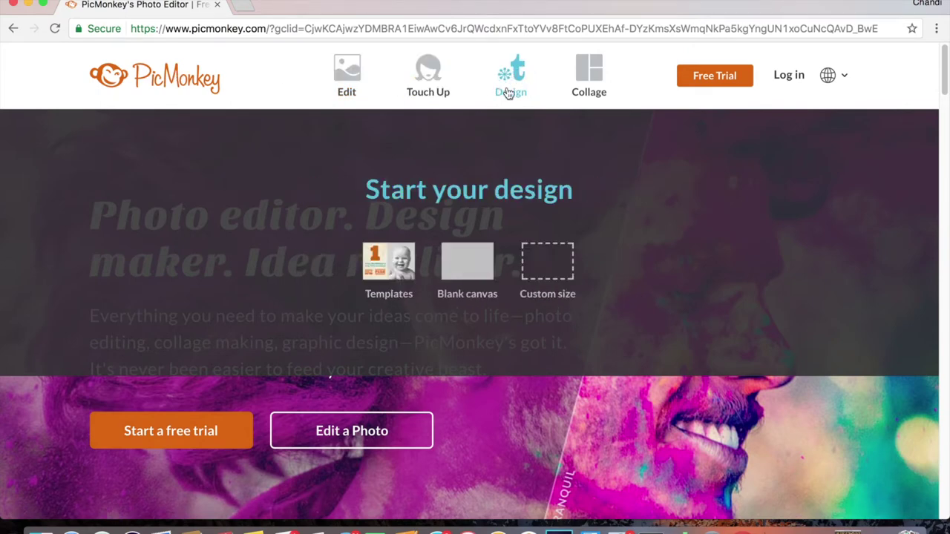
Make a Custom size blank canvas of 300 × 300 pixels, replacing the default 2000 values
click(541, 271)
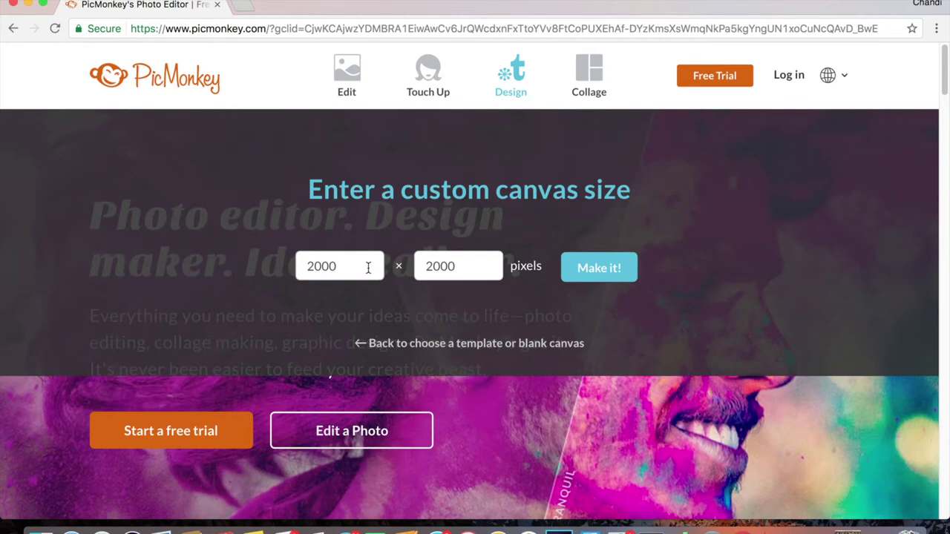
drag(368, 268, 301, 265)
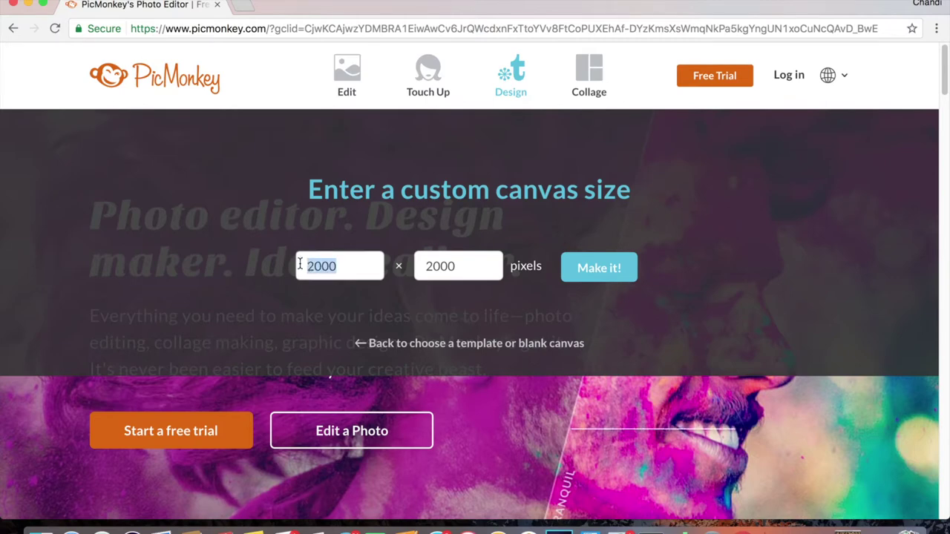
text(300)
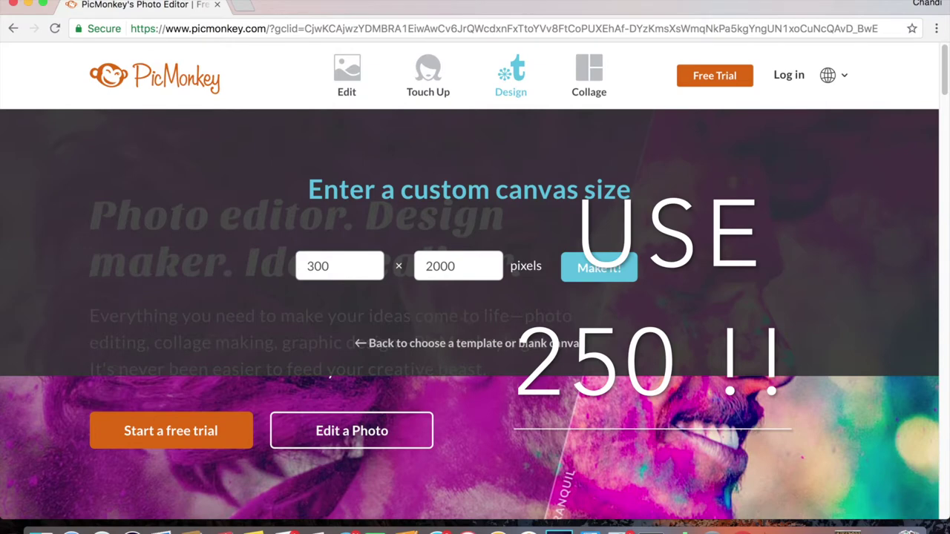
key(Tab)
text(300)
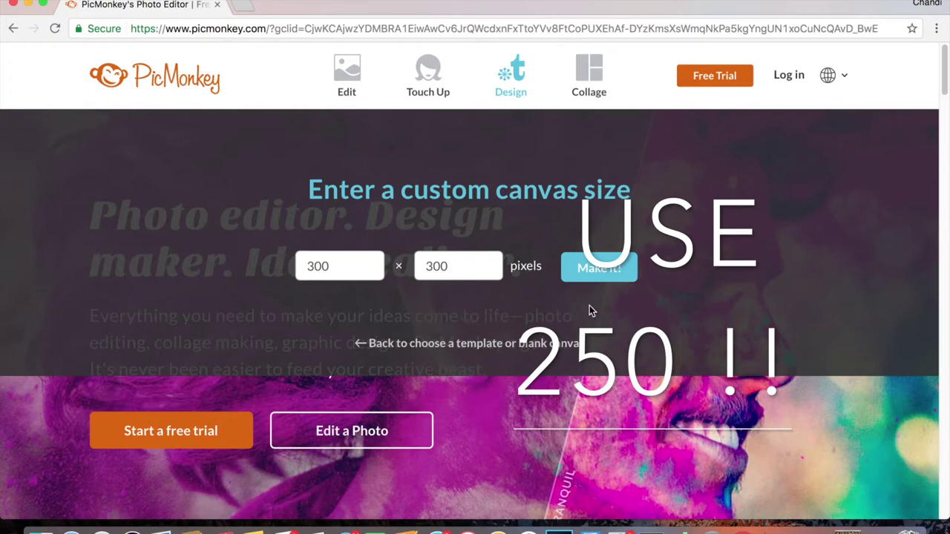
click(604, 275)
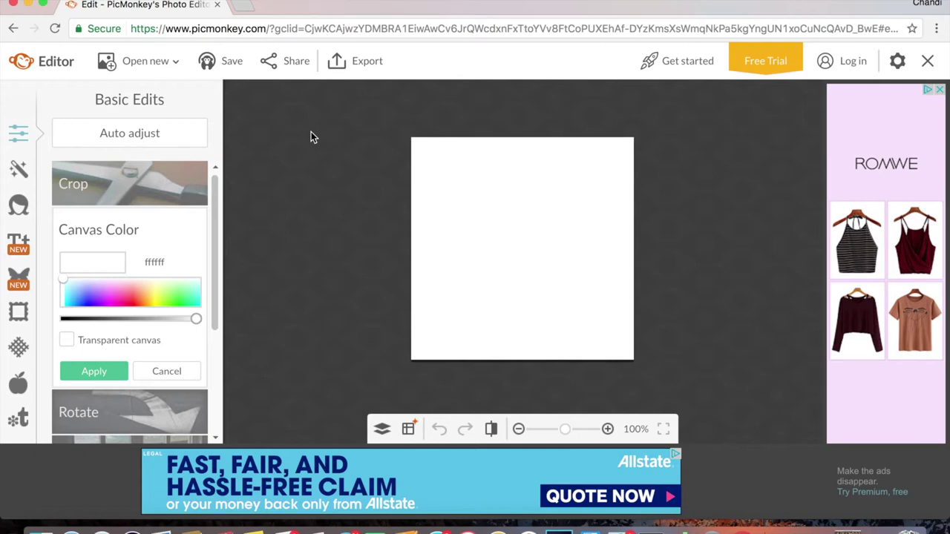
drag(79, 291, 116, 293)
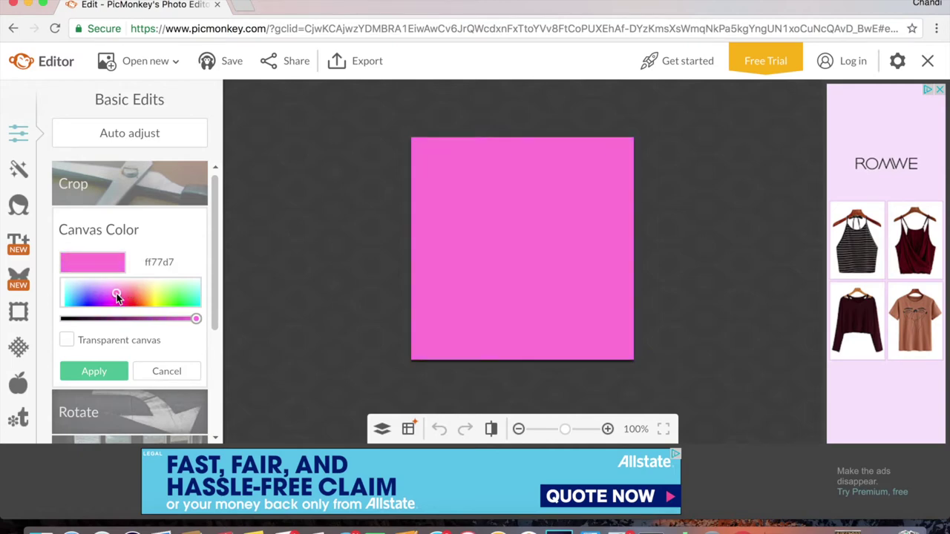
drag(117, 293, 59, 286)
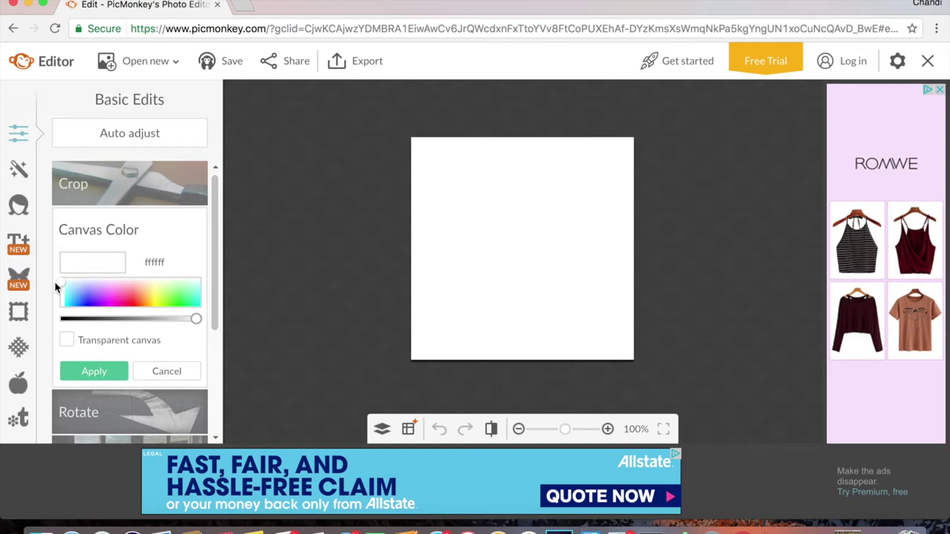
mouse_move(59, 285)
mouse_down()
mouse_move(135, 301)
mouse_move(60, 287)
mouse_up()
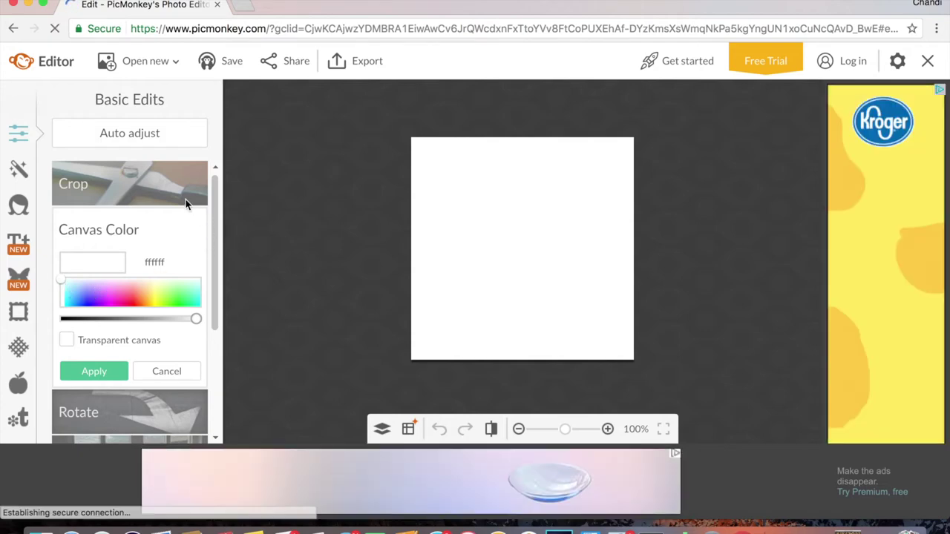
click(20, 279)
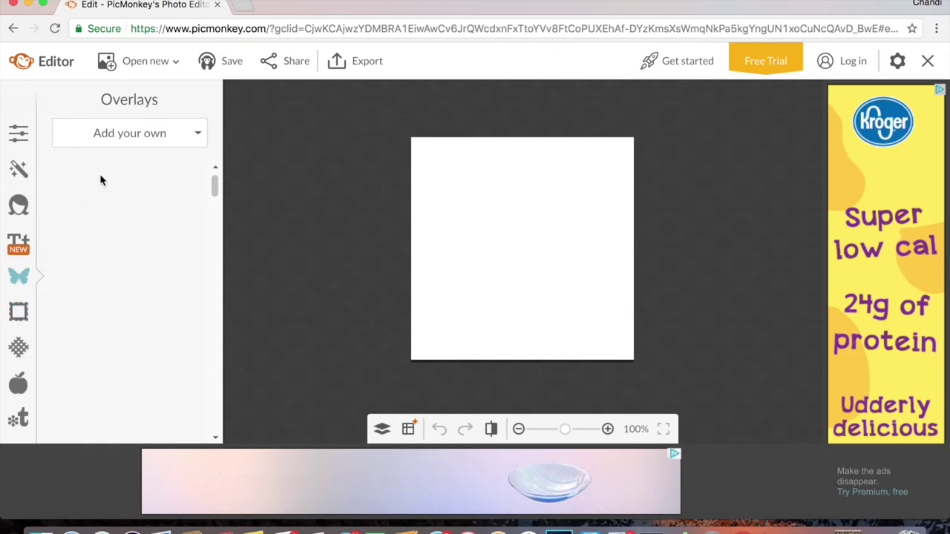
Add the 12698695 family photo from Downloads as an overlay via Add your own > My computer
click(148, 133)
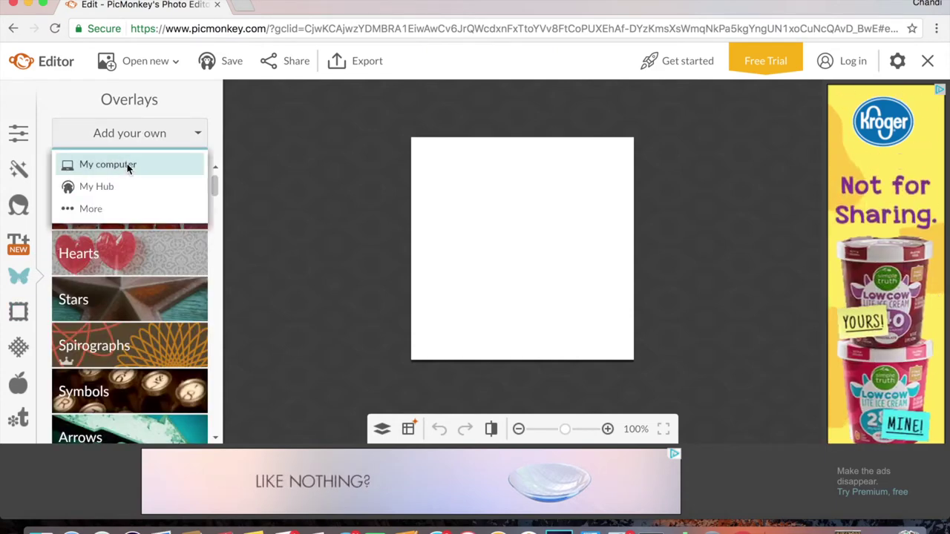
click(128, 167)
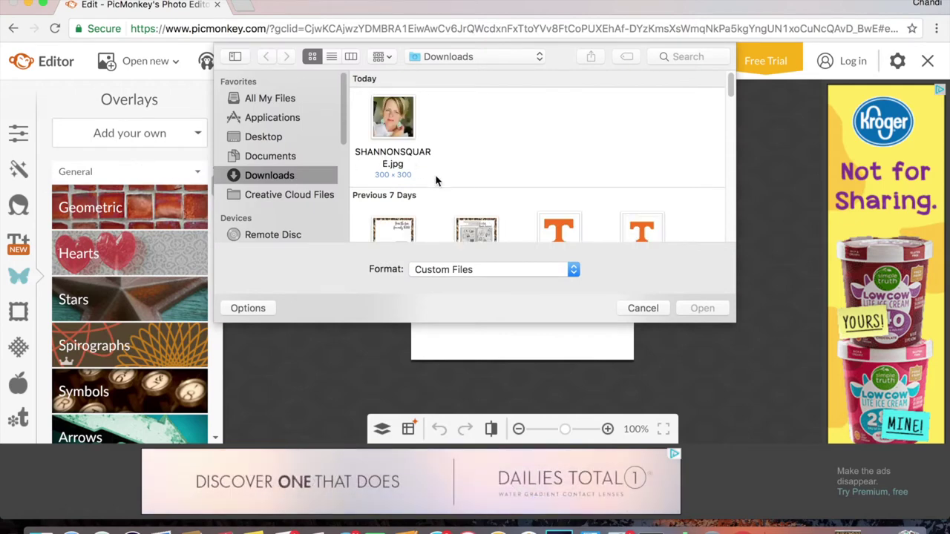
scroll(416, 175, down, 3)
scroll(436, 181, down, 5)
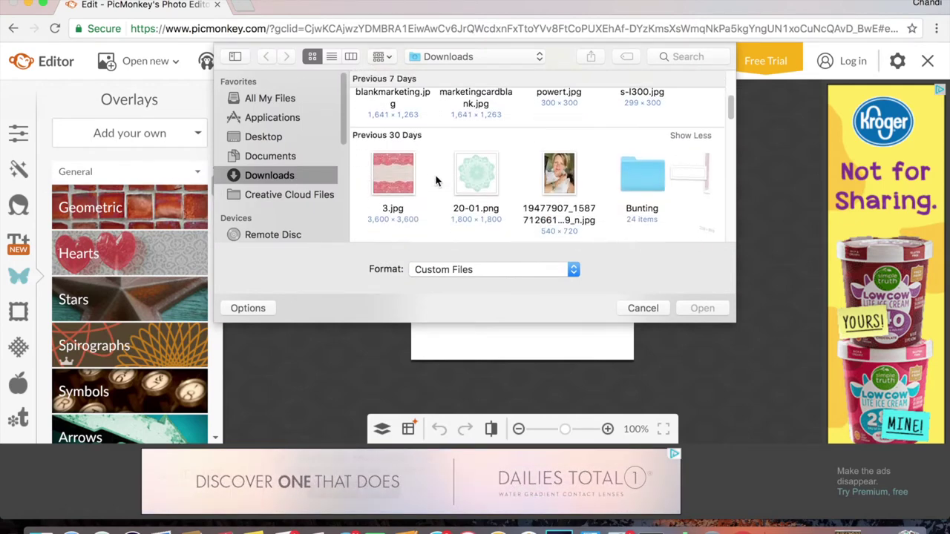
click(551, 140)
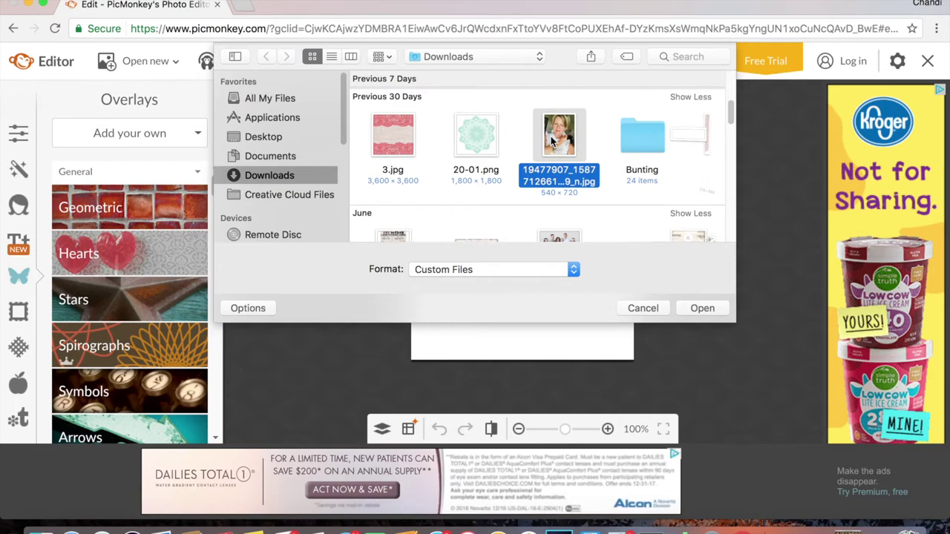
scroll(561, 163, down, 3)
scroll(562, 169, up, 2)
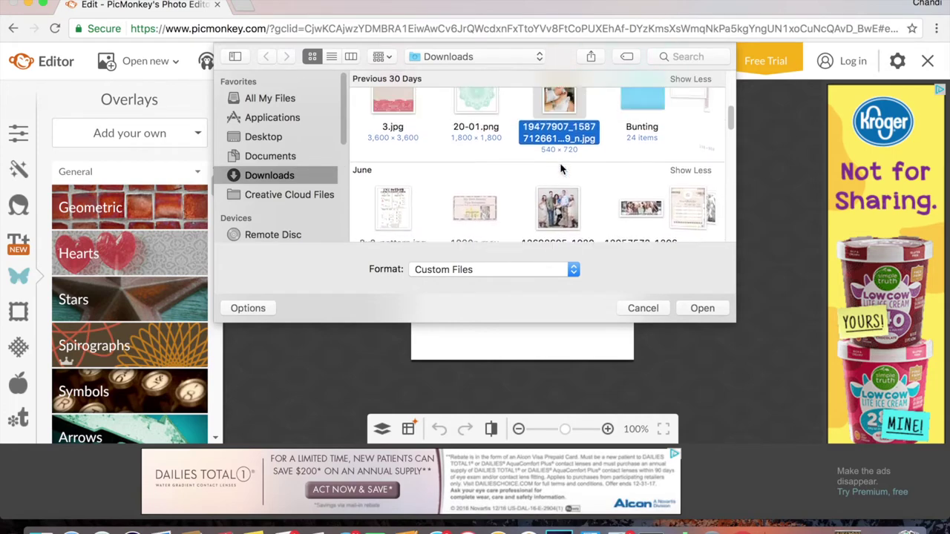
click(562, 199)
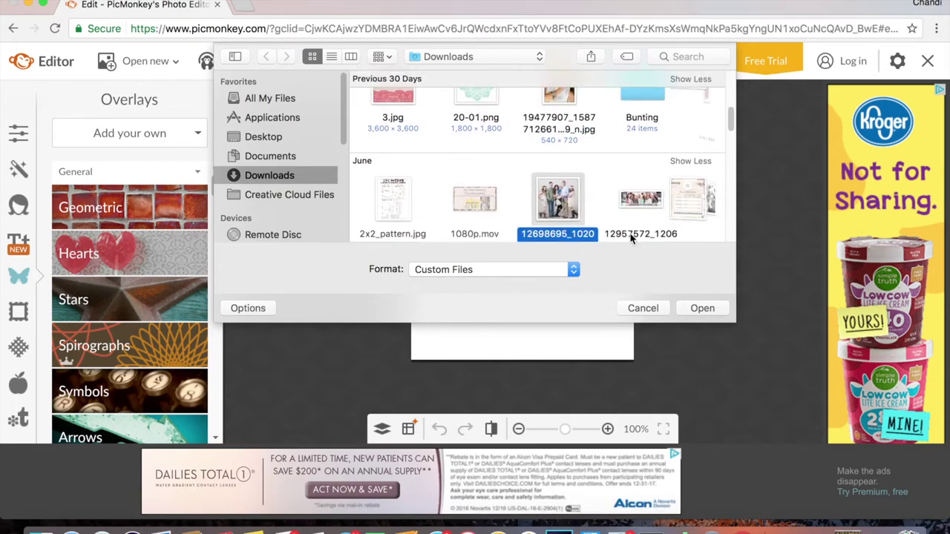
click(700, 306)
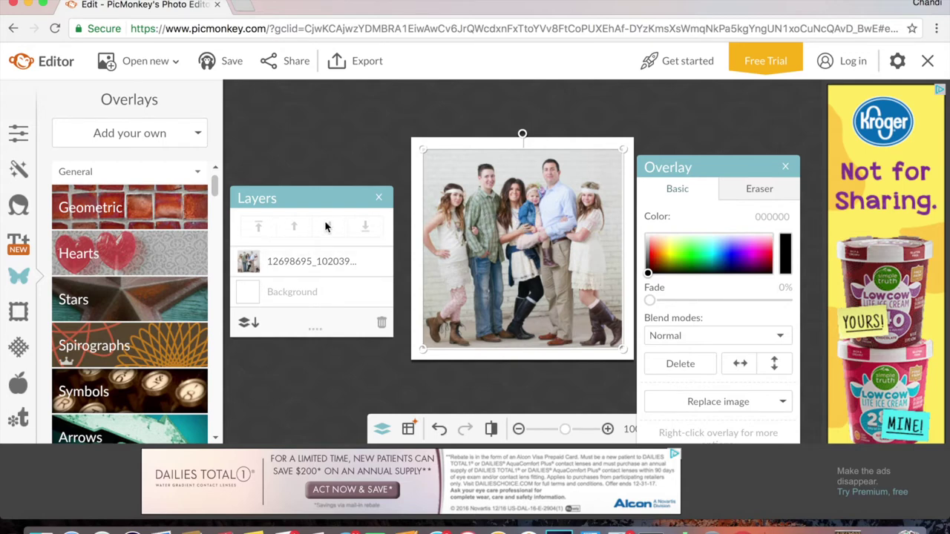
In Crop, set the actual size to 300 × 300 with Scale photo checked
click(19, 135)
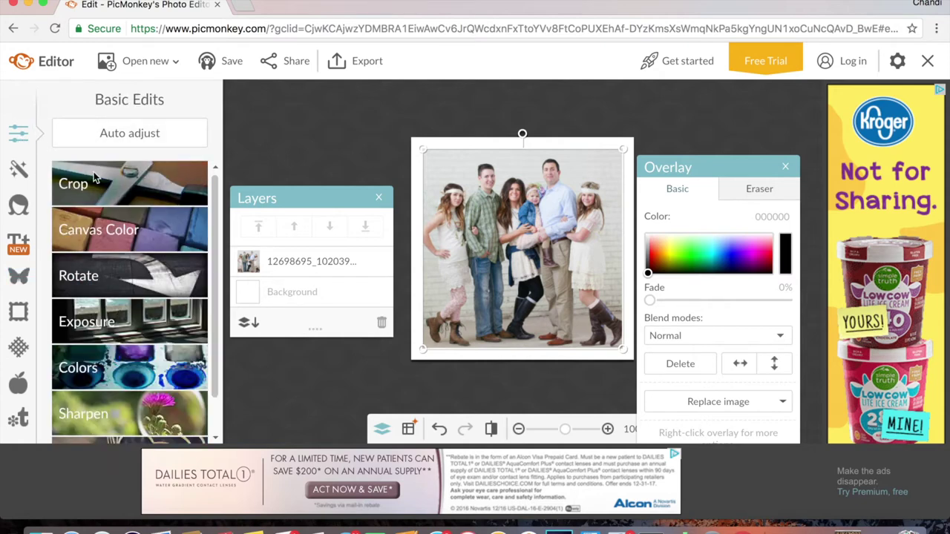
click(93, 177)
drag(88, 255, 67, 254)
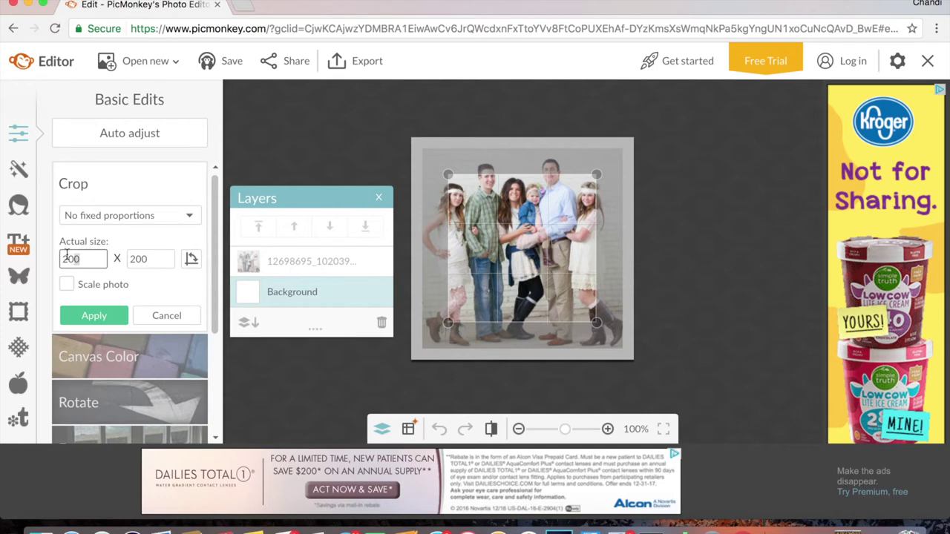
text(300)
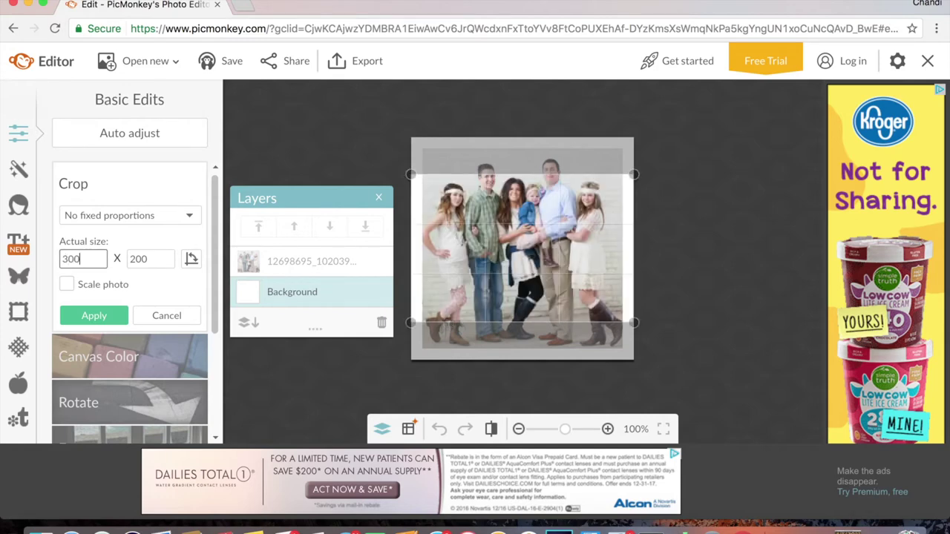
key(Tab)
text(300)
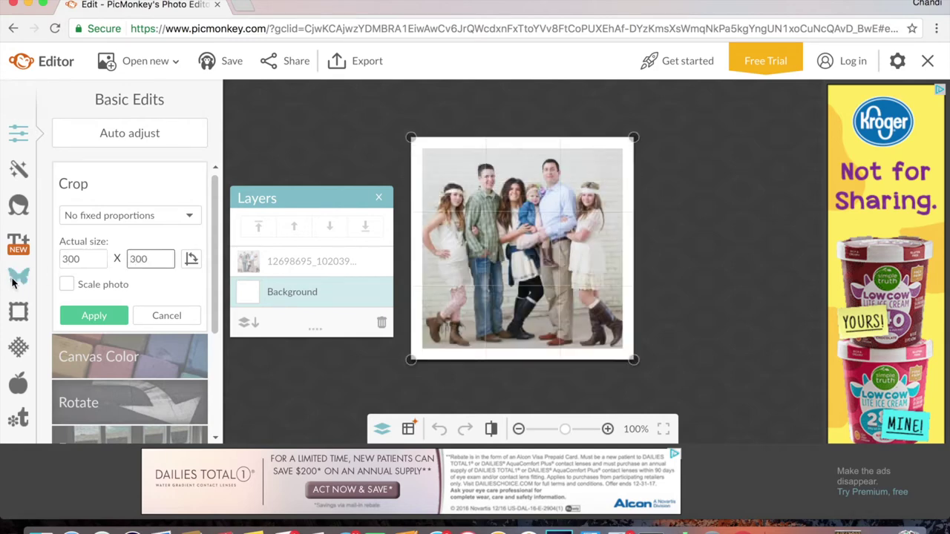
click(66, 287)
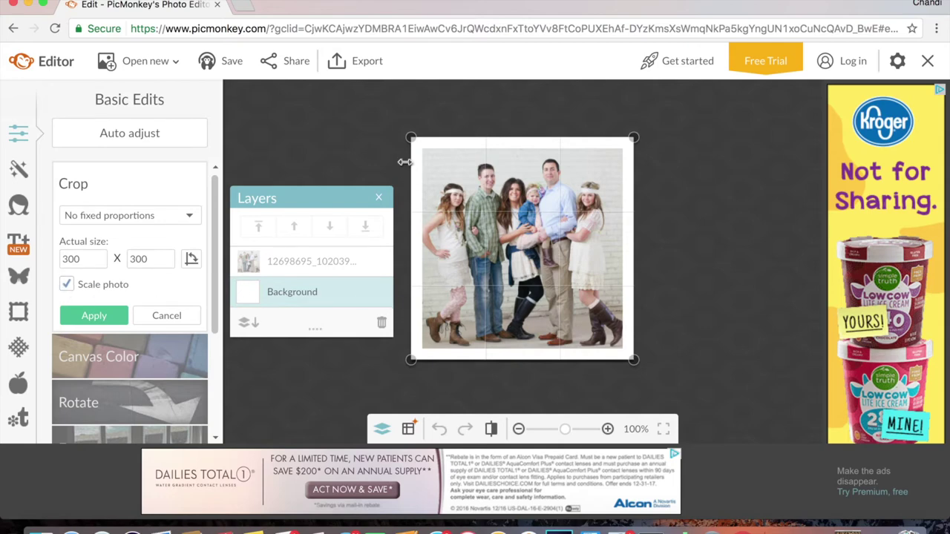
Adjust the crop corners to keep the whole family in frame, then apply the crop
drag(412, 138, 426, 152)
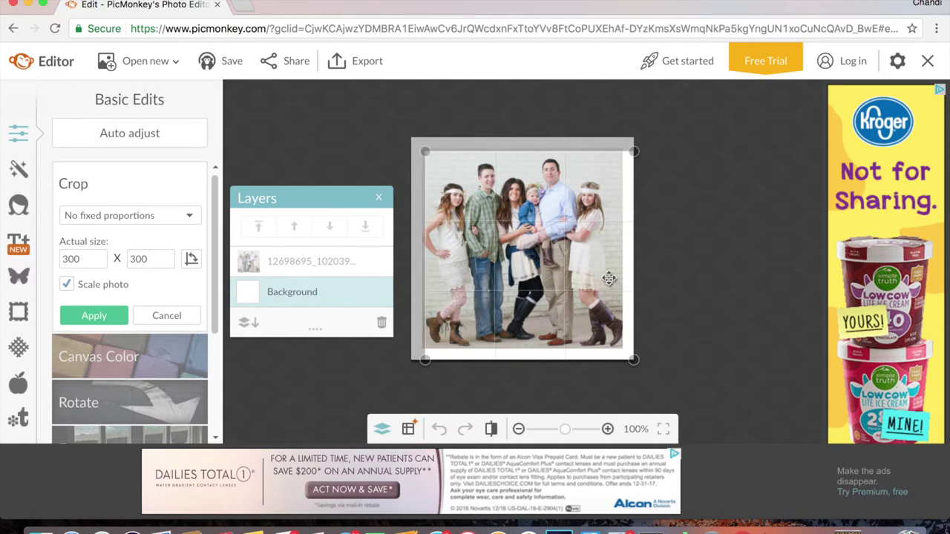
drag(635, 361, 625, 358)
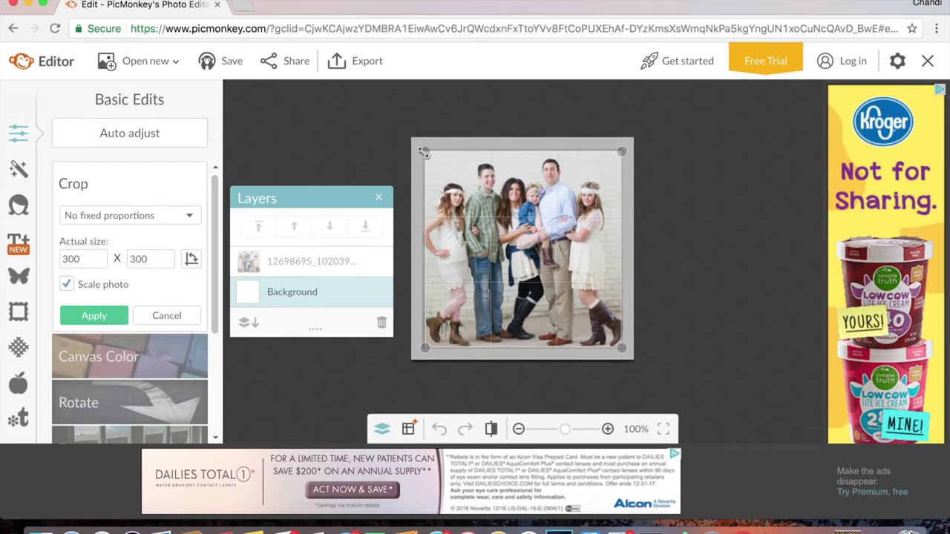
mouse_move(425, 153)
mouse_down()
mouse_move(476, 202)
mouse_move(419, 150)
mouse_up()
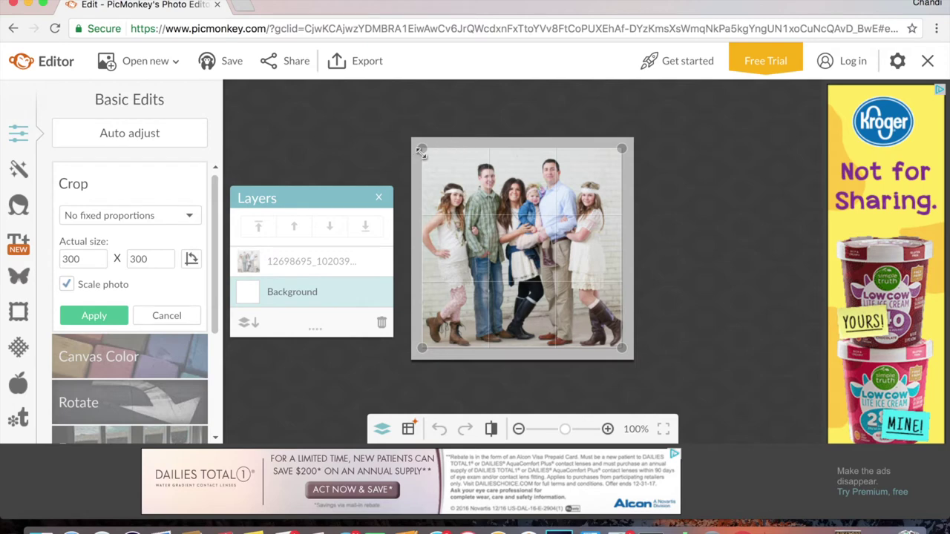
click(115, 315)
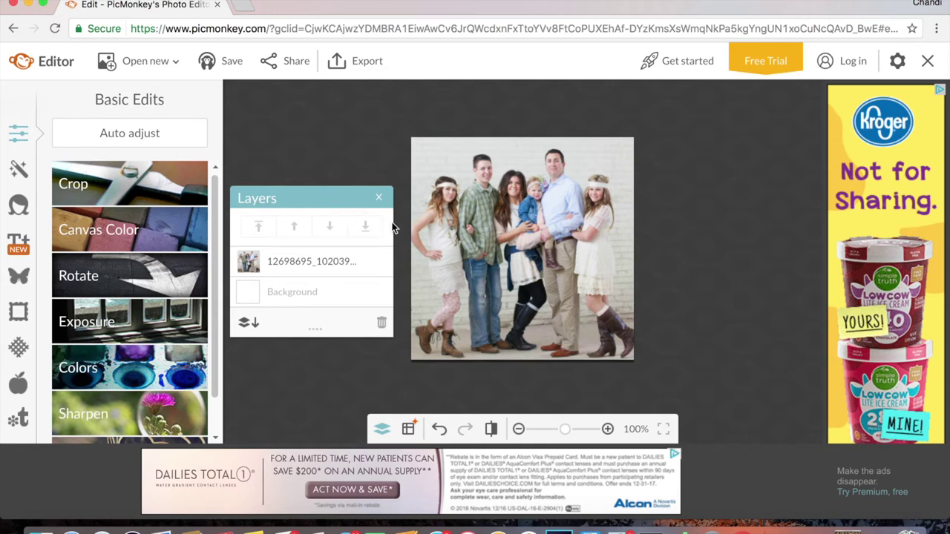
Export the 300 × 300 px design to the computer as a JPEG named charmdemo
click(359, 65)
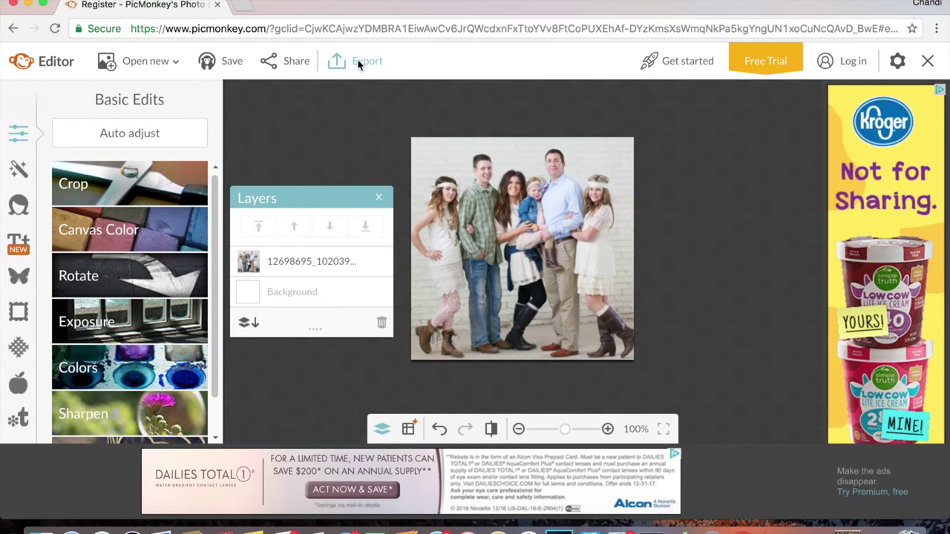
scroll(126, 239, down, 1)
scroll(126, 241, down, 1)
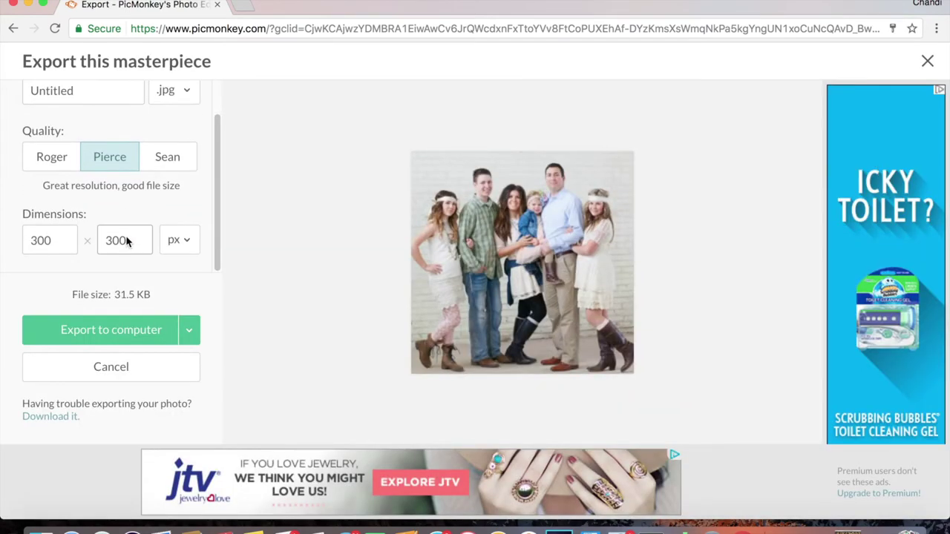
click(59, 239)
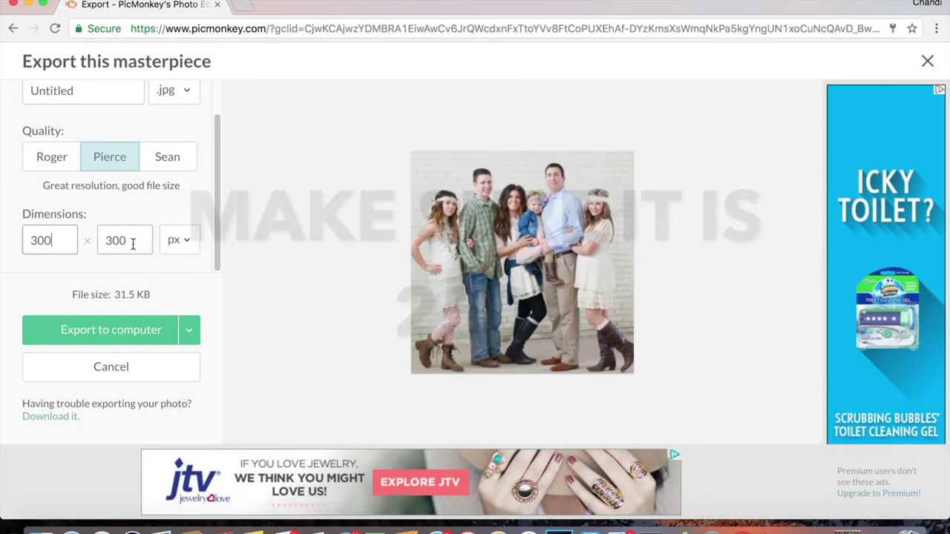
click(132, 331)
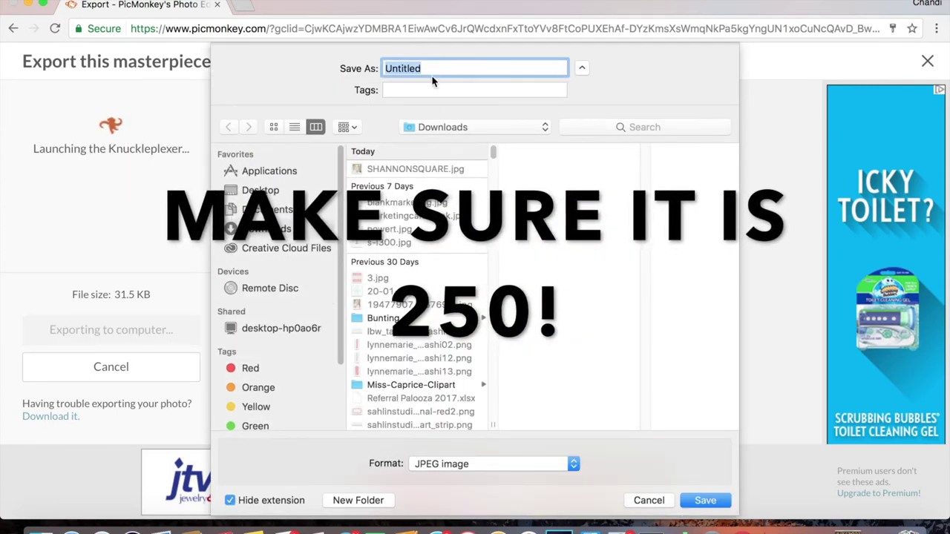
text(charm)
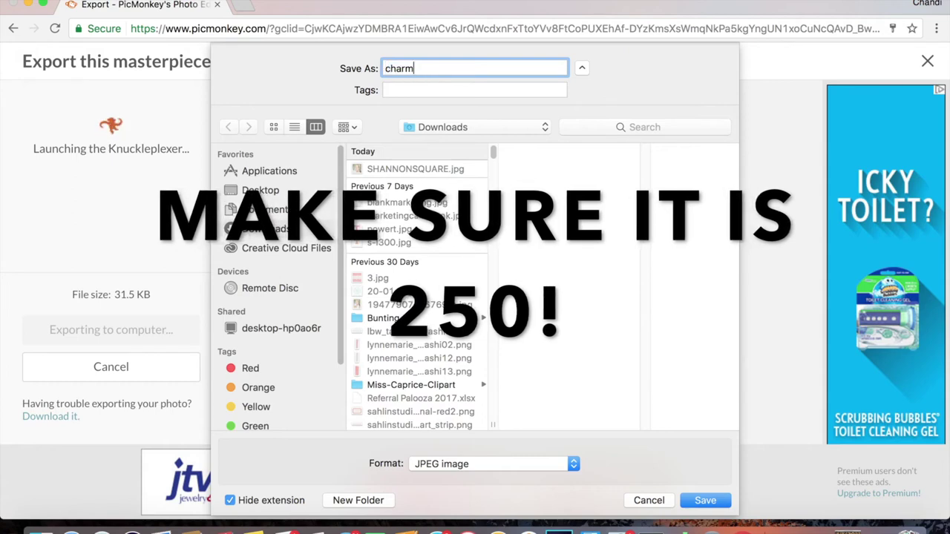
text(demo)
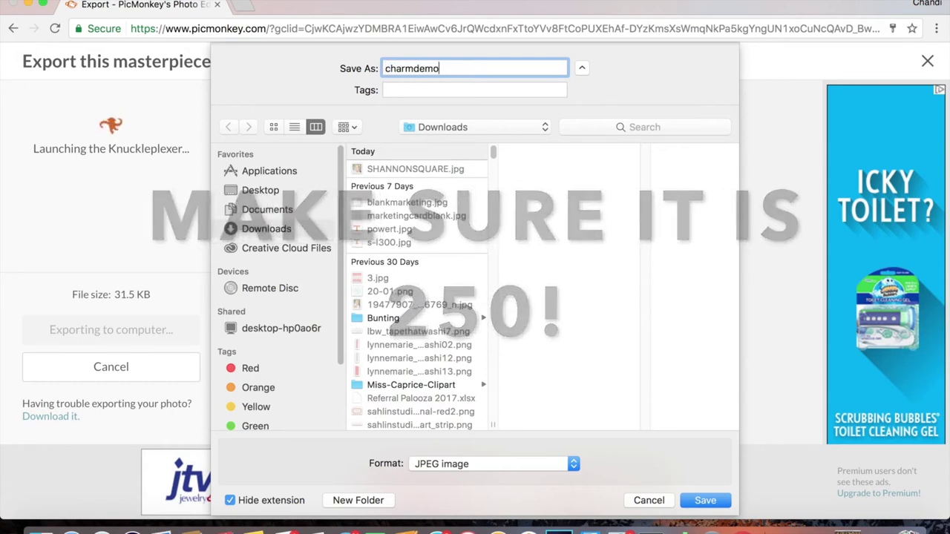
click(685, 507)
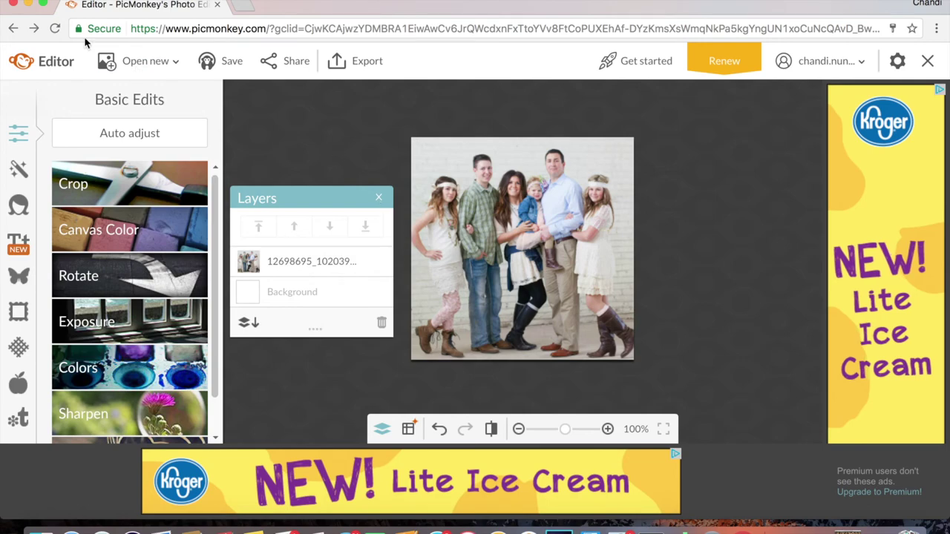
Minimize Chrome and open charmdemo.jpg from Finder's All My Files in Preview
click(29, 6)
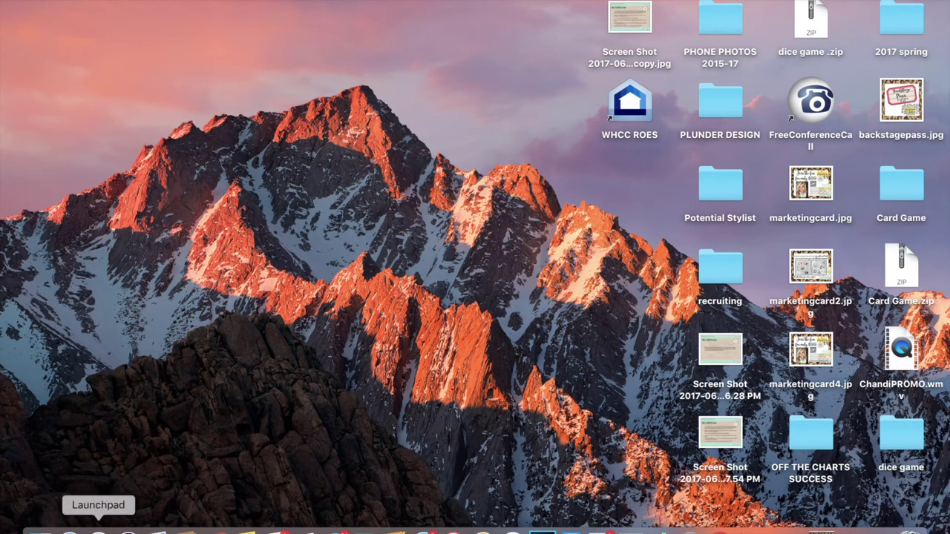
click(39, 530)
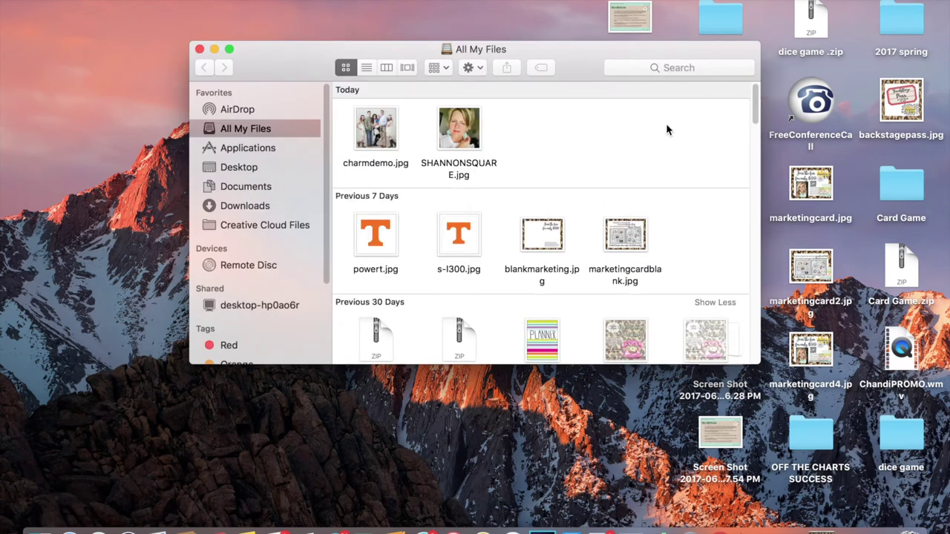
click(384, 133)
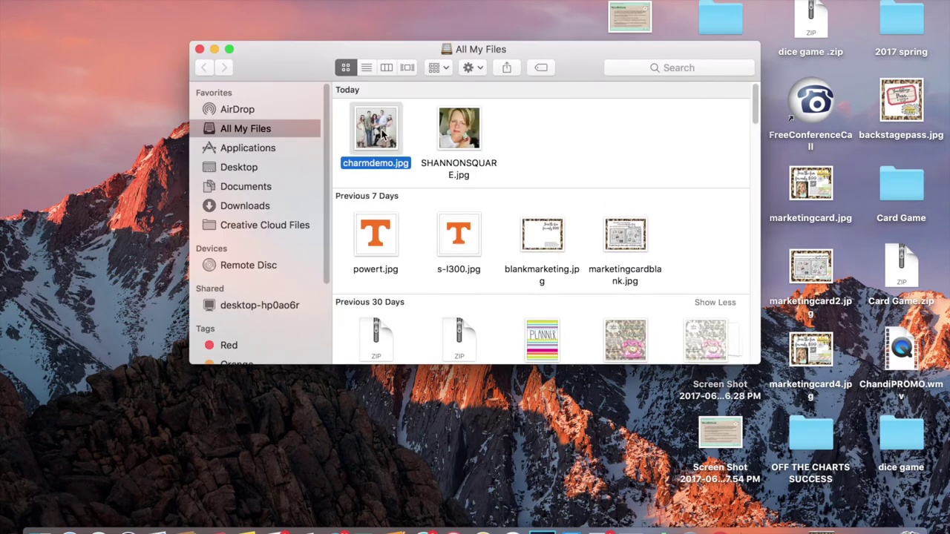
double_click(384, 133)
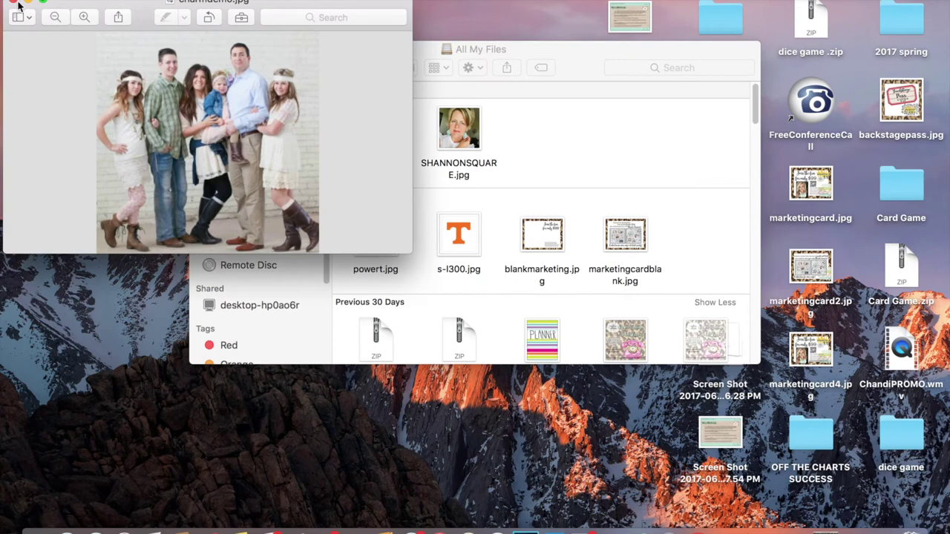
Print charmdemo.jpg from Preview on the HP Color LaserJet
click(104, 0)
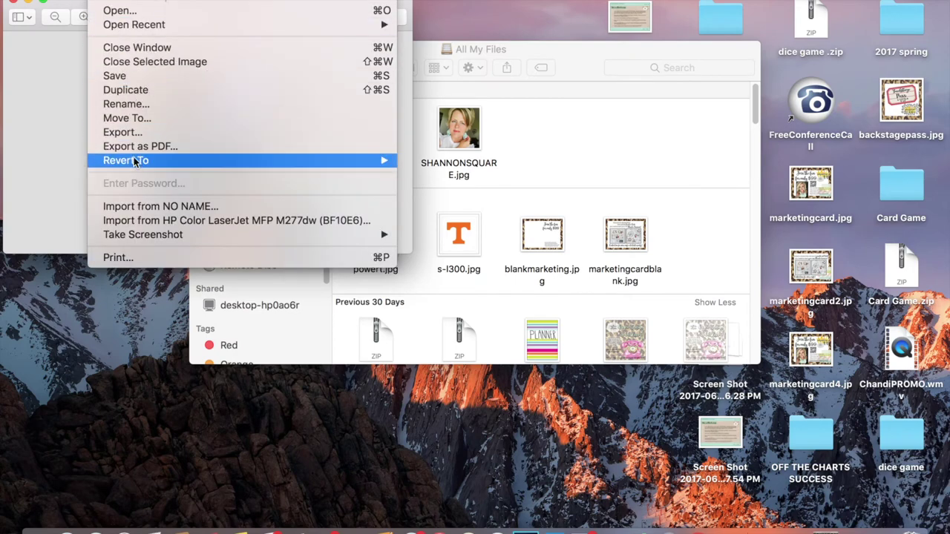
click(124, 257)
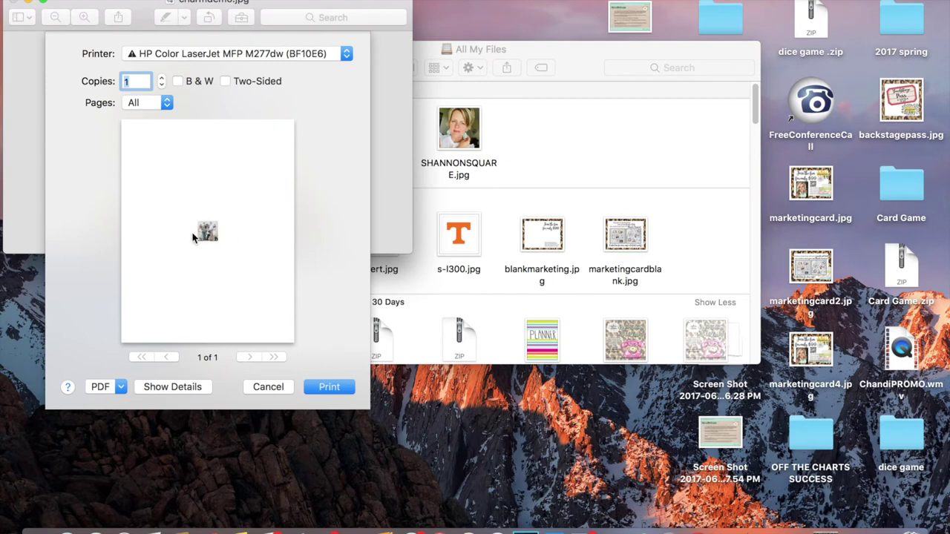
click(329, 387)
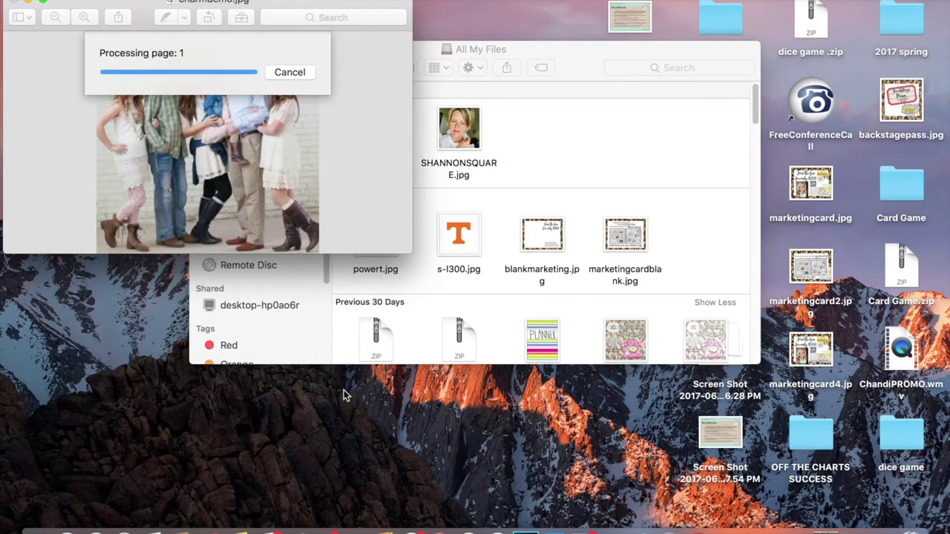